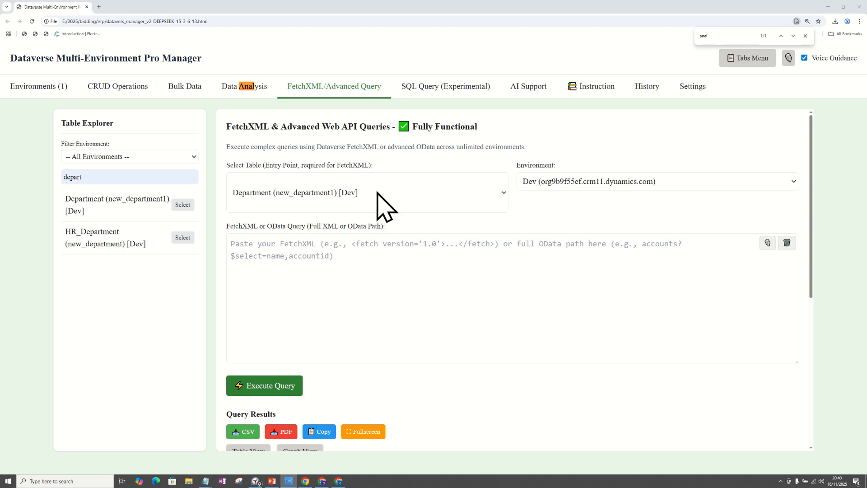
# - Execute a query on the Department (new_department1) [Dev] table in the Dev environment with the query text left empty
pyautogui.click(334, 190)
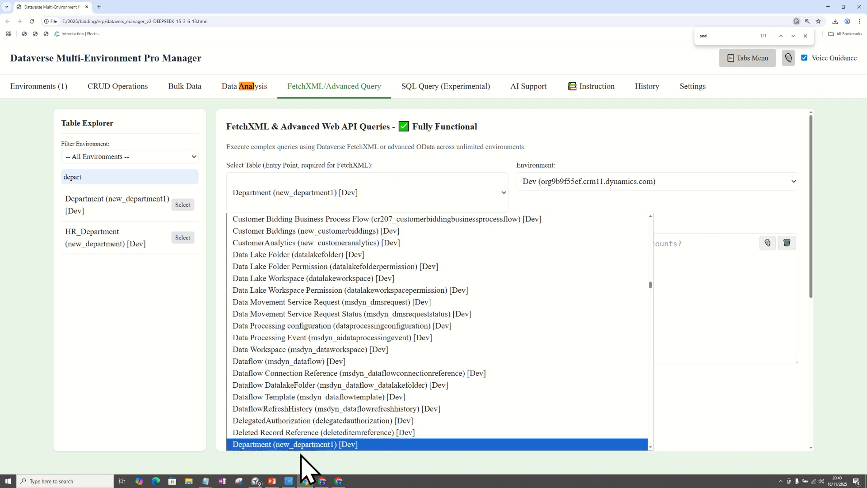
pyautogui.click(324, 446)
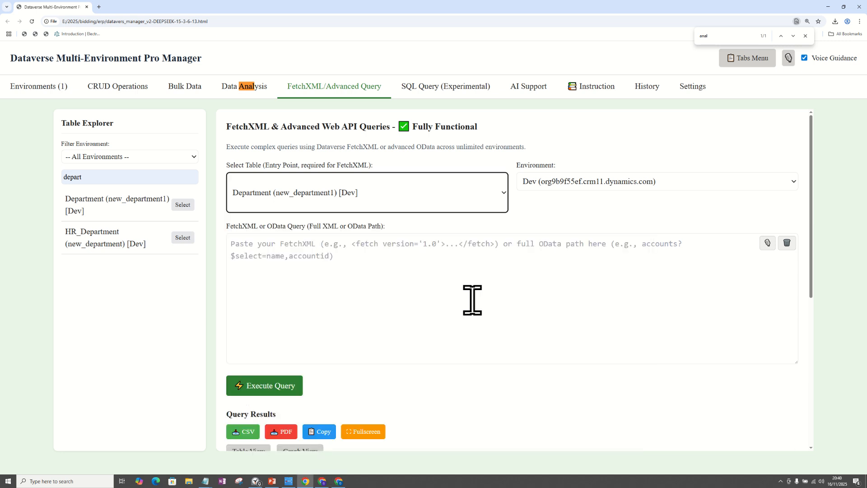
pyautogui.click(611, 180)
pyautogui.click(614, 184)
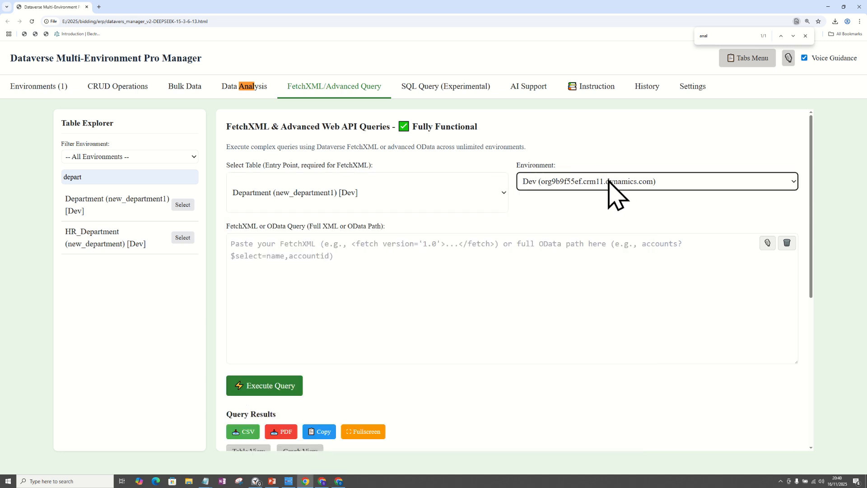
pyautogui.click(277, 247)
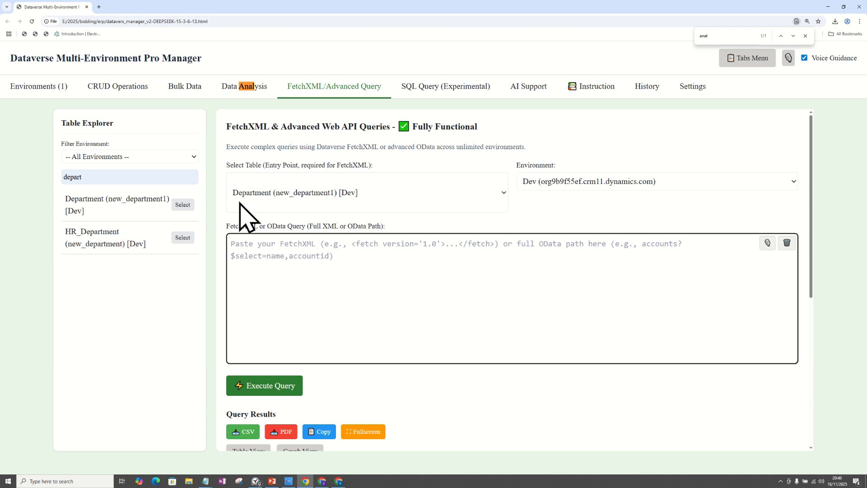
pyautogui.moveTo(815, 192); pyautogui.dragTo(809, 257)
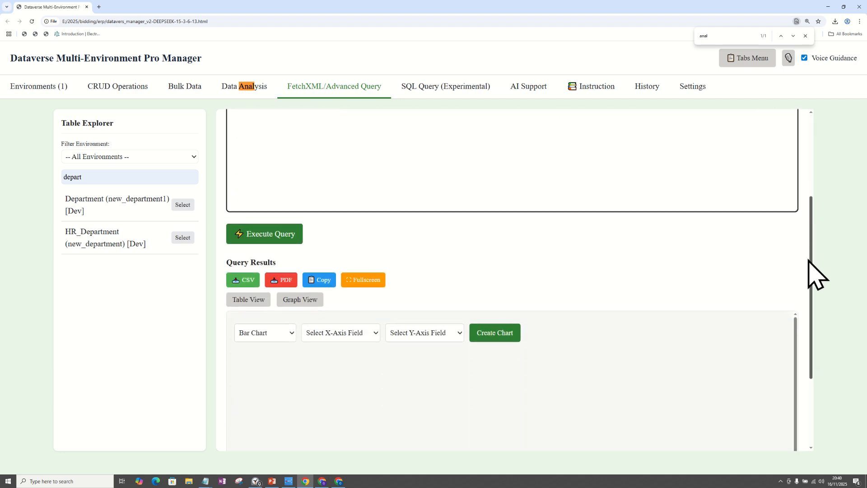
pyautogui.click(267, 235)
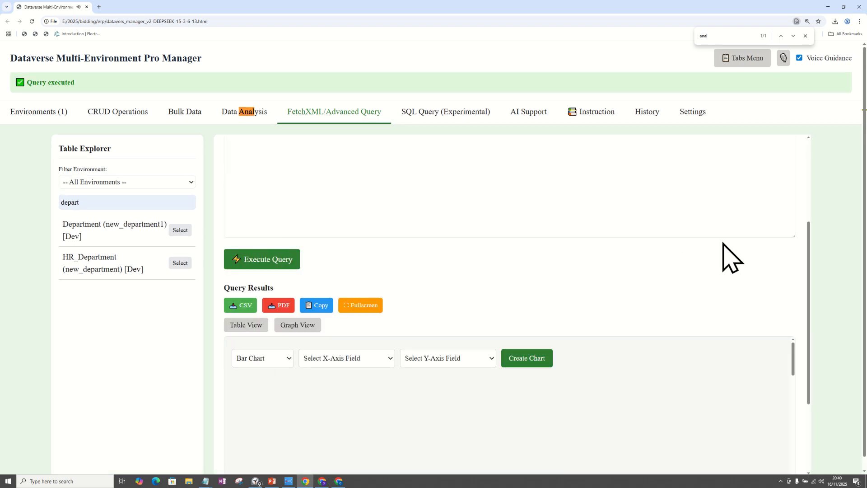
# - Look through the rows and columns of the Department query results, down to the last record and across to the last column
pyautogui.moveTo(812, 217); pyautogui.dragTo(798, 302)
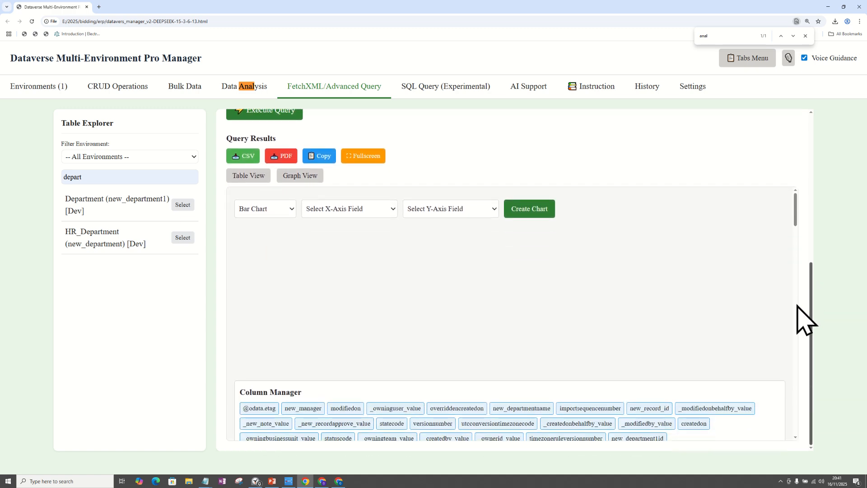
pyautogui.moveTo(793, 209); pyautogui.dragTo(795, 245)
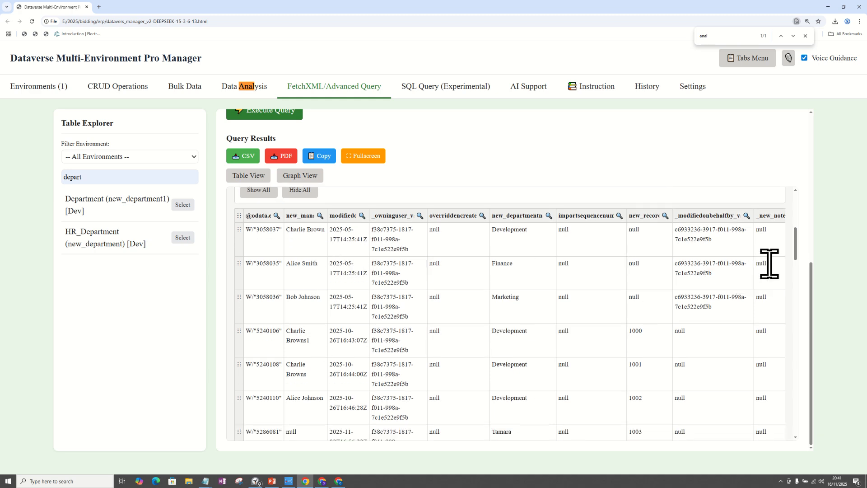
pyautogui.moveTo(796, 237); pyautogui.dragTo(796, 417)
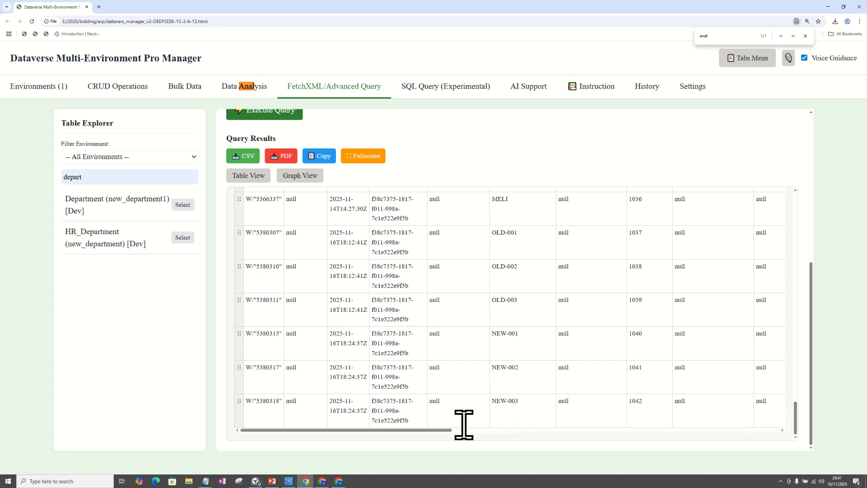
pyautogui.moveTo(444, 432); pyautogui.dragTo(784, 450)
pyautogui.moveTo(795, 421); pyautogui.dragTo(794, 218)
pyautogui.scroll(2, 794, 217)
pyautogui.moveTo(812, 286); pyautogui.dragTo(814, 132)
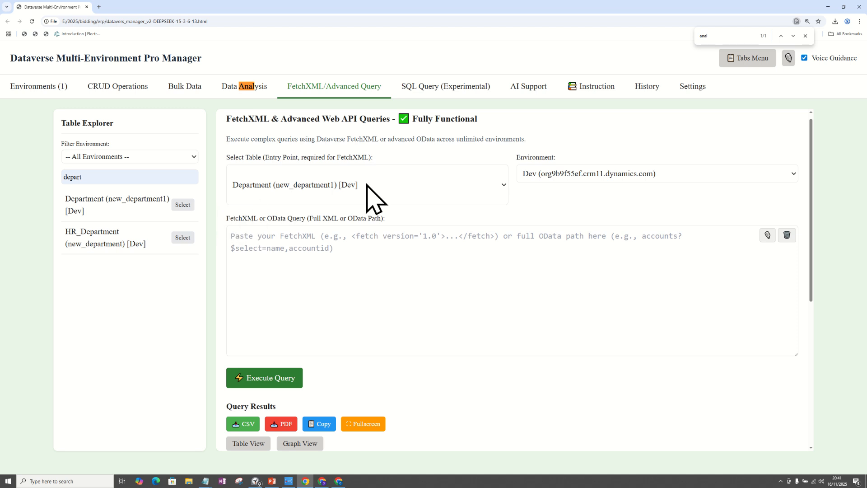
# - View the query results in fullscreen, inspect the _createdonbehalfby_value column, and close the fullscreen view
pyautogui.moveTo(815, 180); pyautogui.dragTo(812, 242)
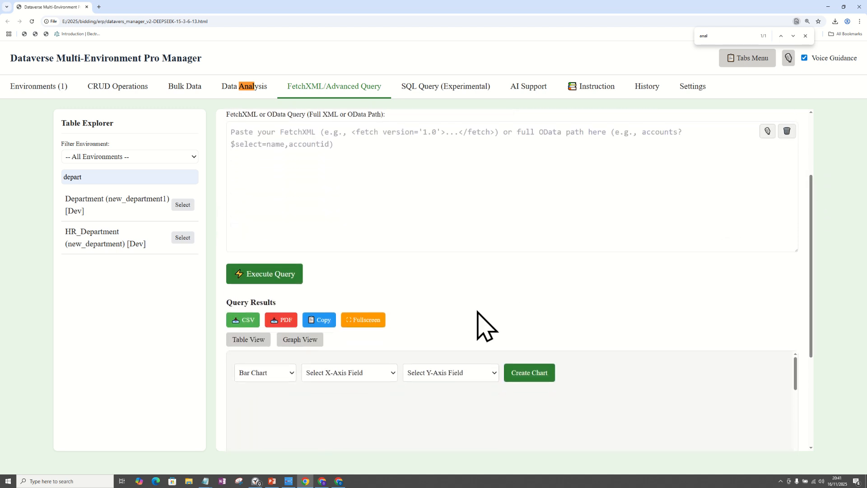
pyautogui.click(360, 321)
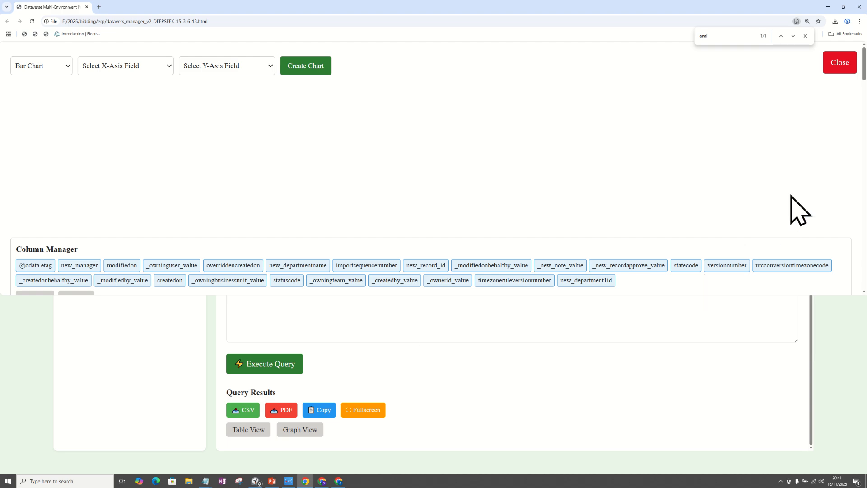
pyautogui.moveTo(862, 68); pyautogui.dragTo(853, 101)
pyautogui.click(412, 111)
pyautogui.click(346, 119)
pyautogui.click(299, 116)
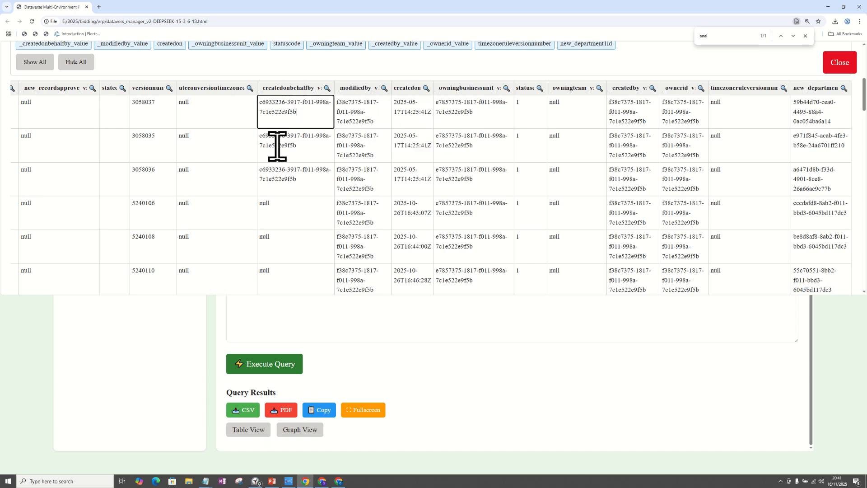
pyautogui.moveTo(863, 100); pyautogui.dragTo(864, 70)
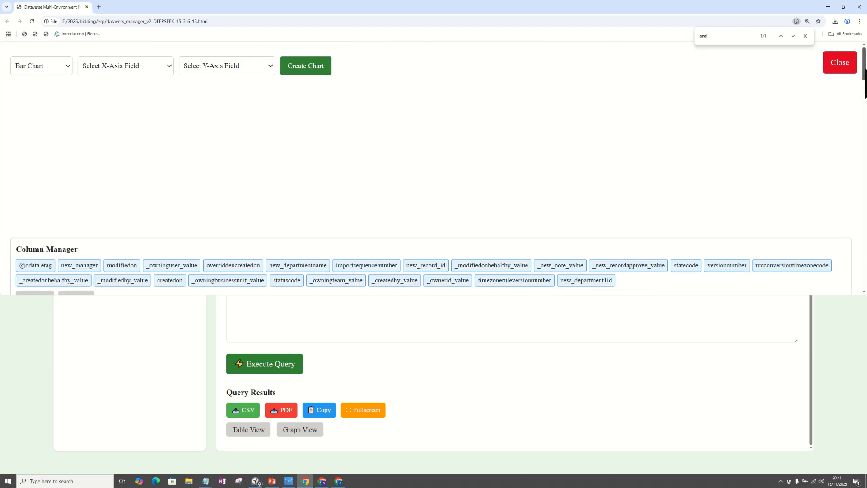
pyautogui.click(837, 65)
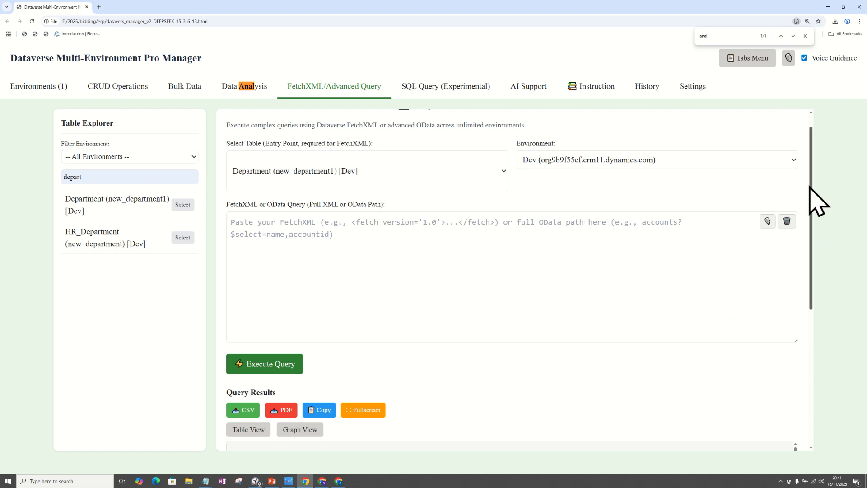
# - Examine the new_manager and new_departmentname columns in the query results table
pyautogui.moveTo(811, 187); pyautogui.dragTo(815, 216)
pyautogui.scroll(1, 814, 216)
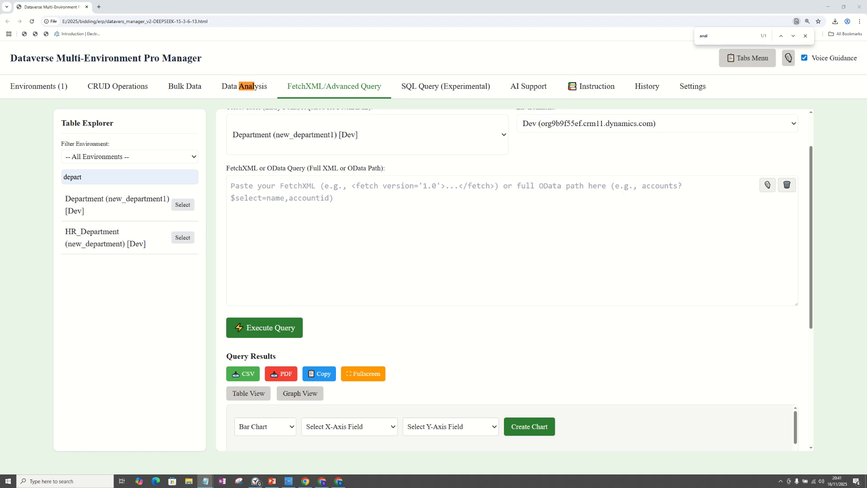
pyautogui.moveTo(814, 201); pyautogui.dragTo(804, 315)
pyautogui.moveTo(795, 226); pyautogui.dragTo(792, 255)
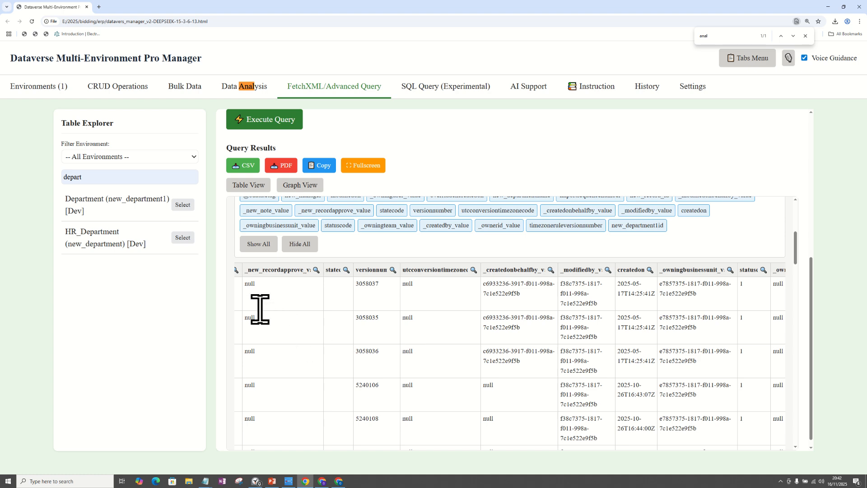
pyautogui.moveTo(797, 255)
pyautogui.mouseDown()
pyautogui.moveTo(793, 279)
pyautogui.moveTo(796, 265)
pyautogui.mouseUp()
pyautogui.hscroll(-10, 389, 273)
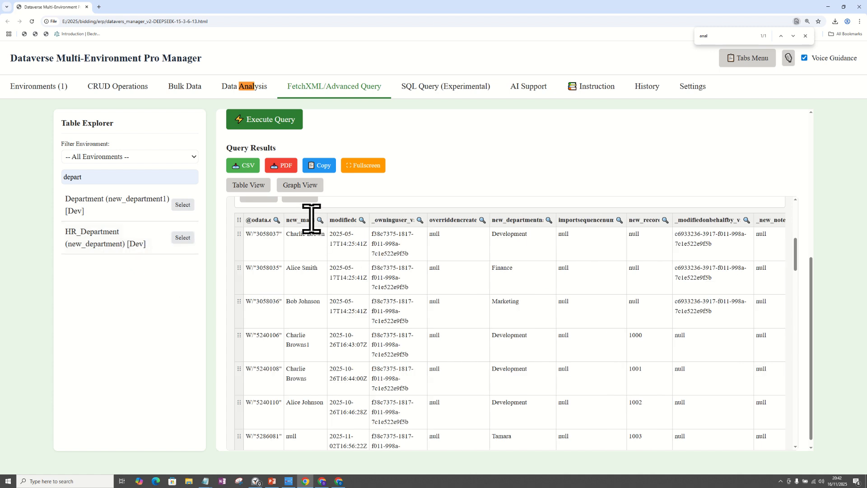
pyautogui.click(296, 235)
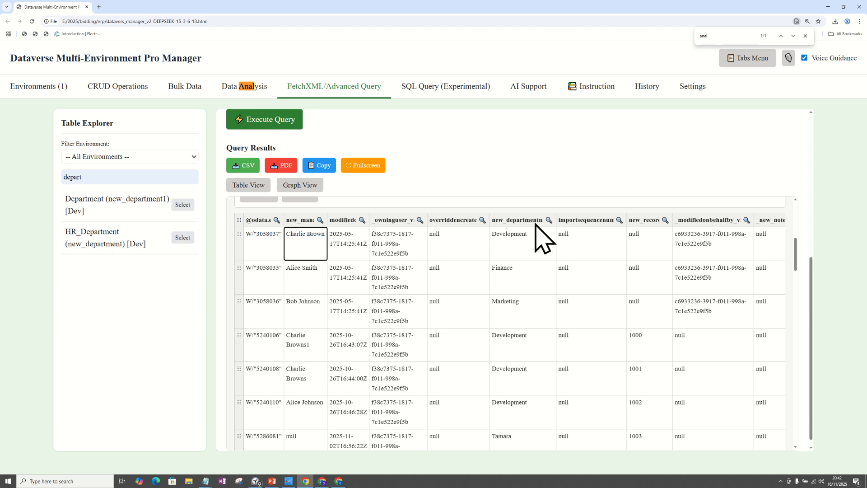
pyautogui.click(524, 240)
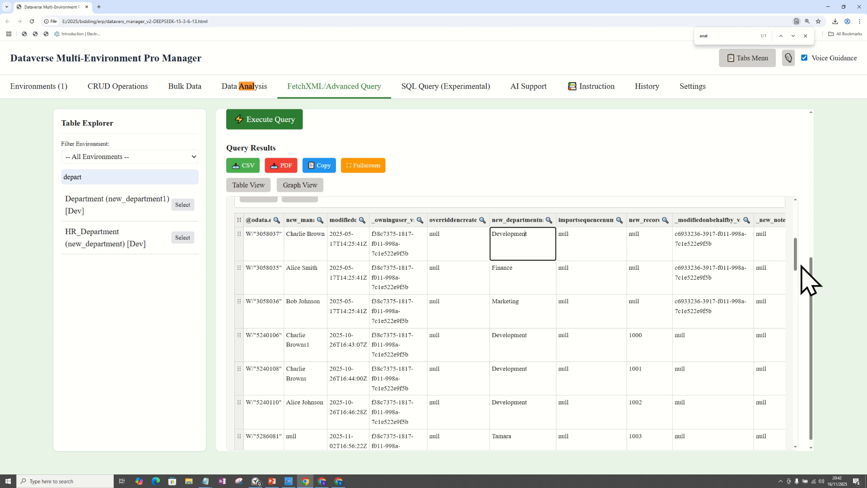
# - Enter a FetchXML query on entity new_department1 with the attributes new_departmentname and new_manager
pyautogui.moveTo(808, 266); pyautogui.dragTo(810, 198)
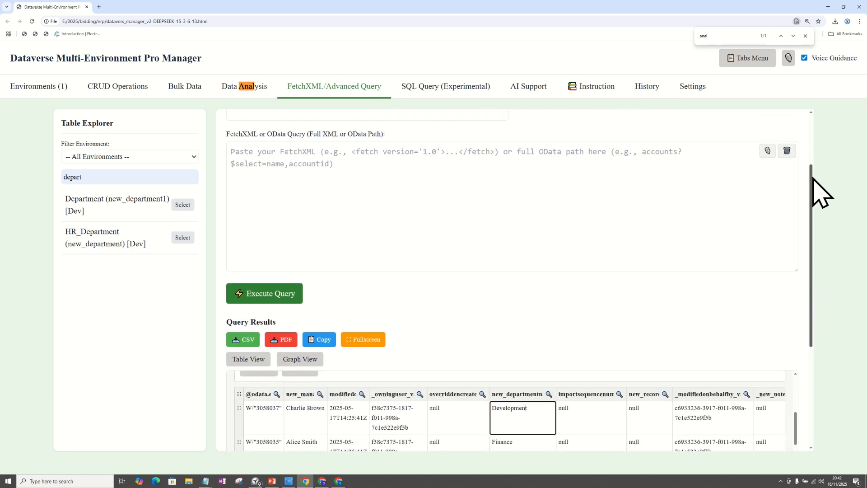
pyautogui.click(263, 162)
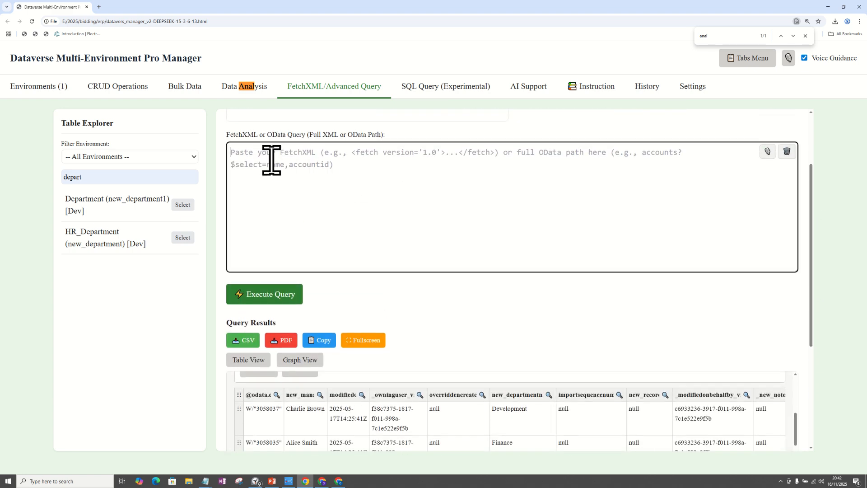
pyautogui.write('<fetch >   <entity name="new_department1">     <attribute name="new_departmentname" />     <attribute name="new_manager" />     </entity> </fetch>')
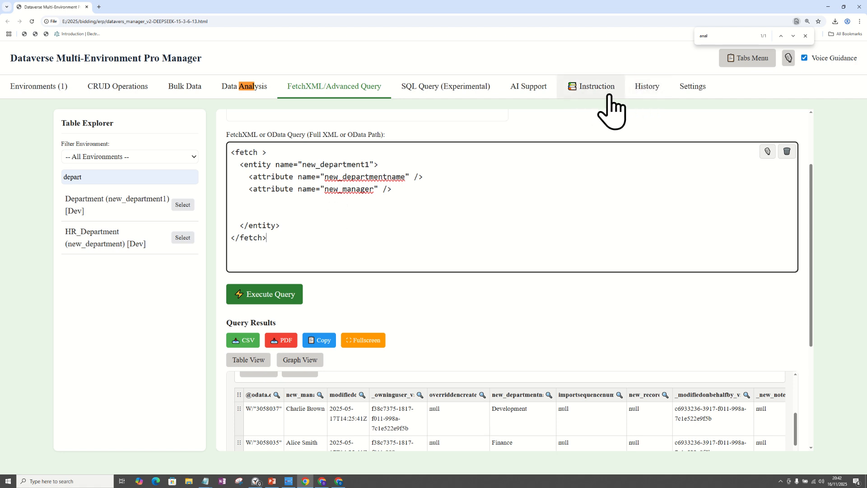
# - Look over the sample query codes in the instructions and return to the FetchXML query
pyautogui.click(596, 87)
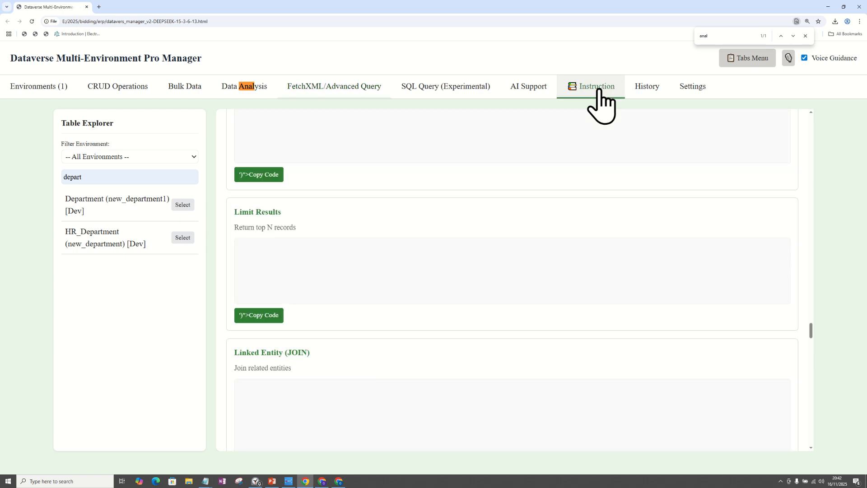
pyautogui.scroll(20, 668, 182)
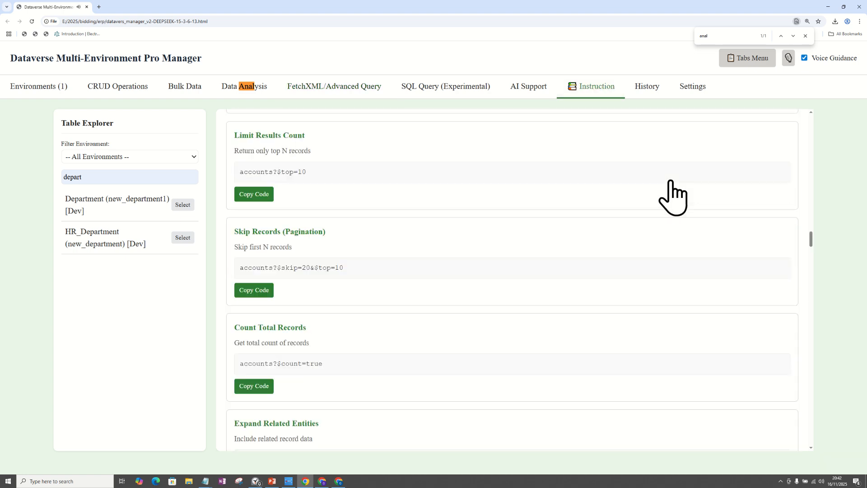
pyautogui.scroll(10, 670, 197)
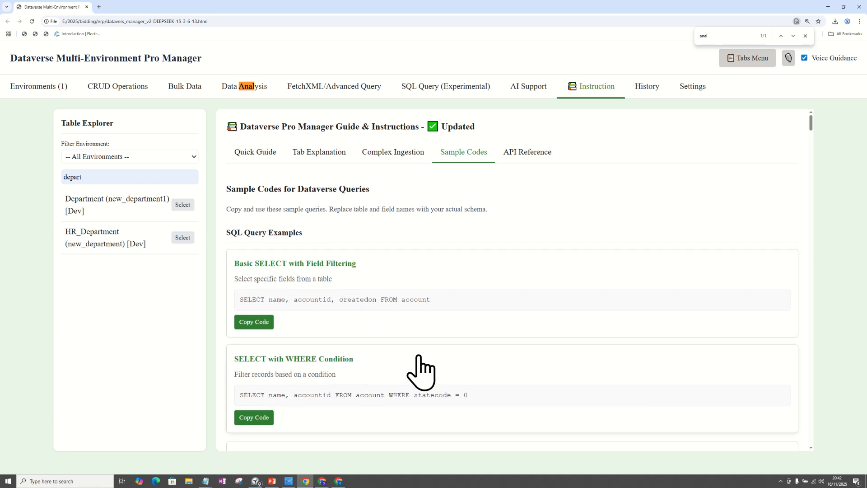
pyautogui.click(315, 108)
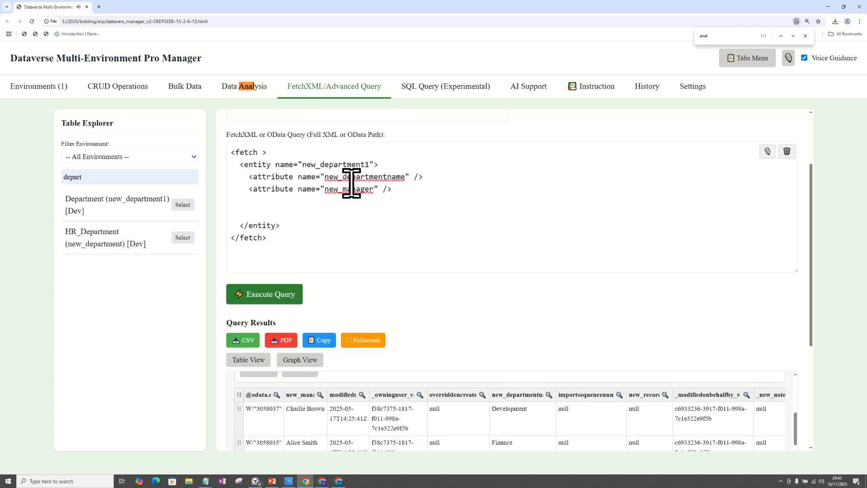
# - Check the entity and attribute lines of the FetchXML and execute the query
pyautogui.moveTo(382, 165); pyautogui.dragTo(246, 165)
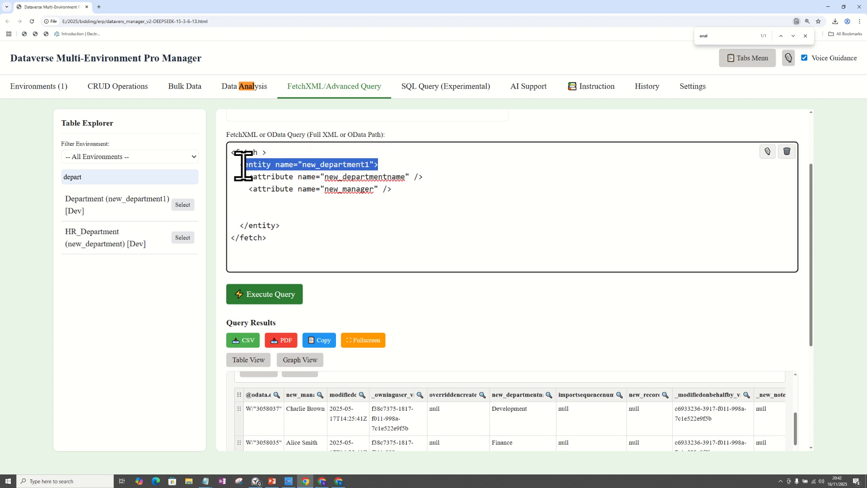
pyautogui.moveTo(391, 188); pyautogui.dragTo(227, 184)
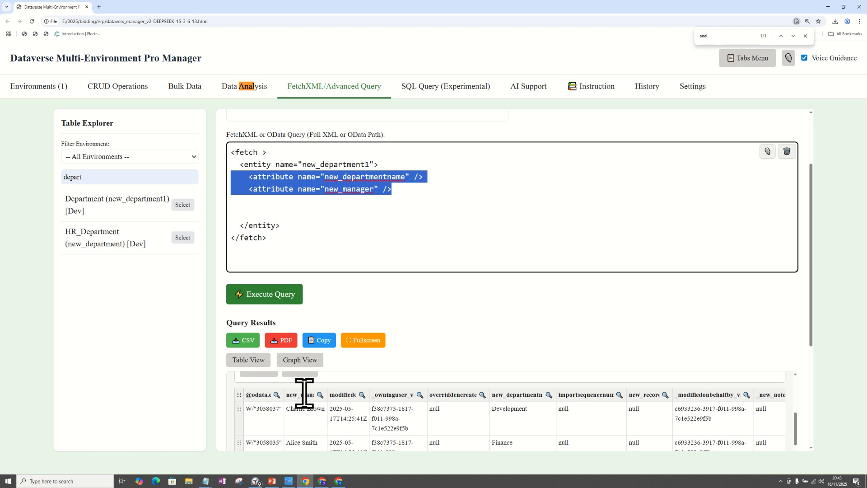
pyautogui.moveTo(405, 177); pyautogui.dragTo(324, 176)
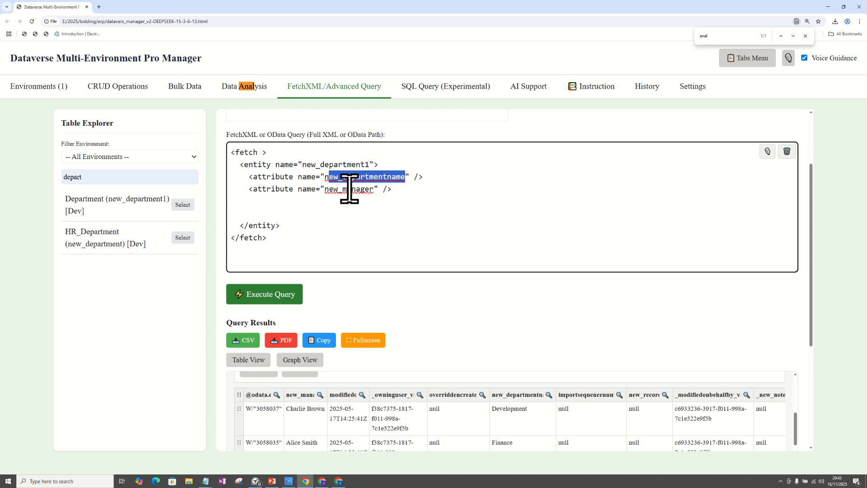
pyautogui.moveTo(406, 192); pyautogui.dragTo(212, 177)
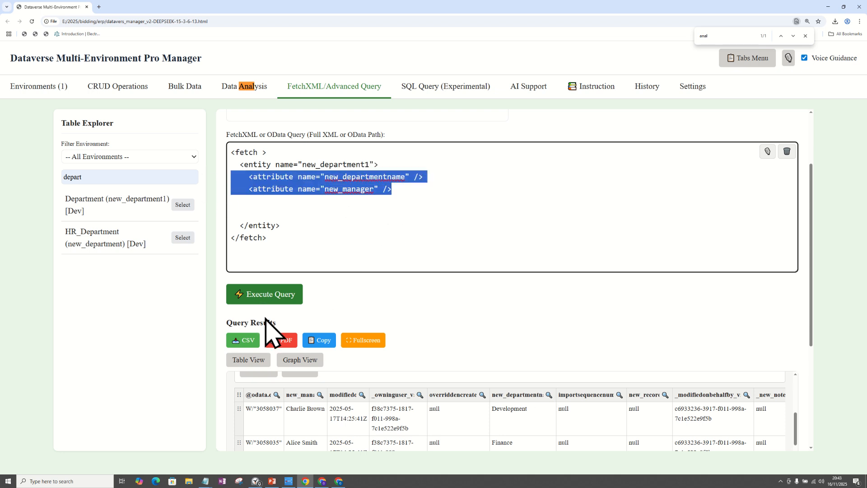
pyautogui.click(279, 299)
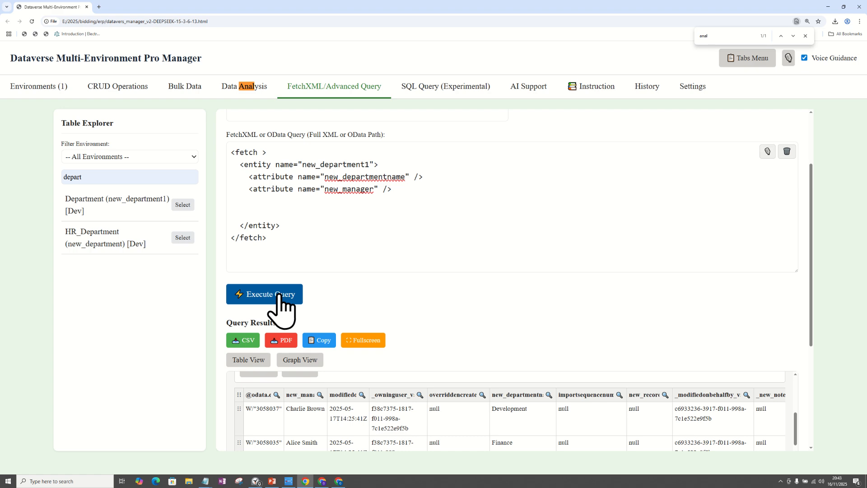
# - Review the new_manager and new_departmentname columns returned by the FetchXML query and go back to the query text
pyautogui.scroll(-3, 813, 211)
pyautogui.scroll(-5, 794, 325)
pyautogui.scroll(3, 794, 326)
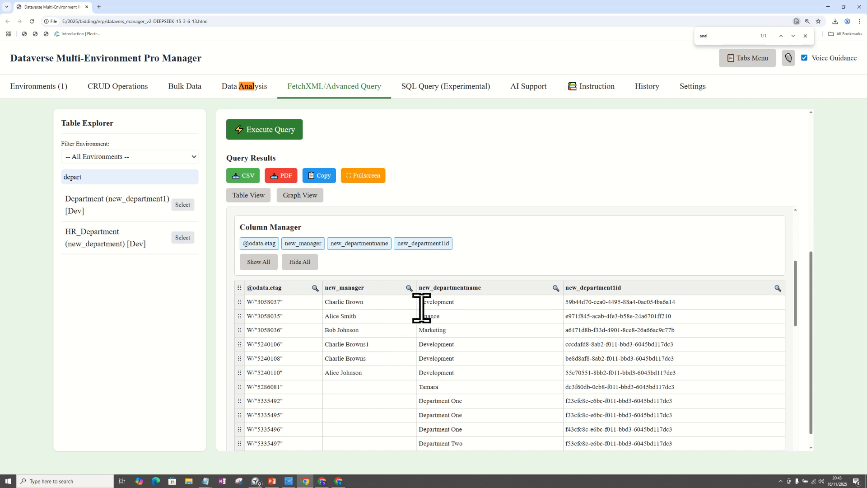
pyautogui.moveTo(795, 263); pyautogui.dragTo(799, 209)
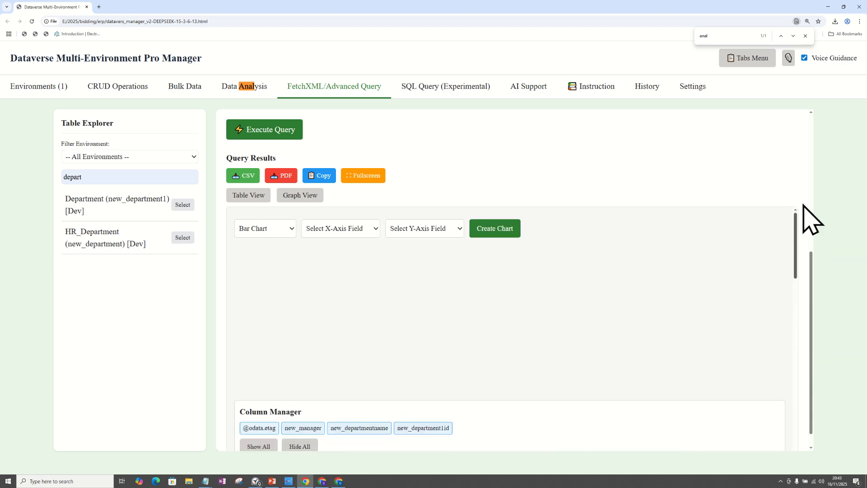
pyautogui.moveTo(811, 268); pyautogui.dragTo(815, 149)
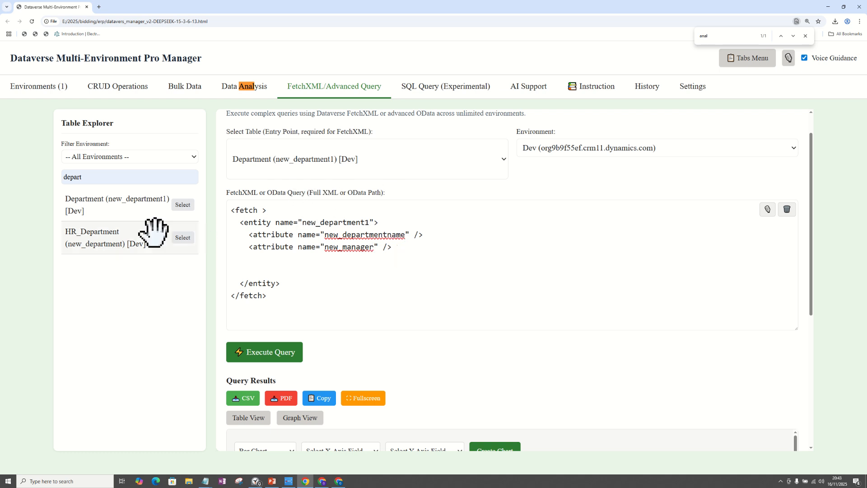
# - Replace the FetchXML with a new_department1 query for new_departmentname and new_manager, filtered to new_departmentname equal to "Department One"
pyautogui.click(307, 300)
pyautogui.hotkey('ctrl', 'a')
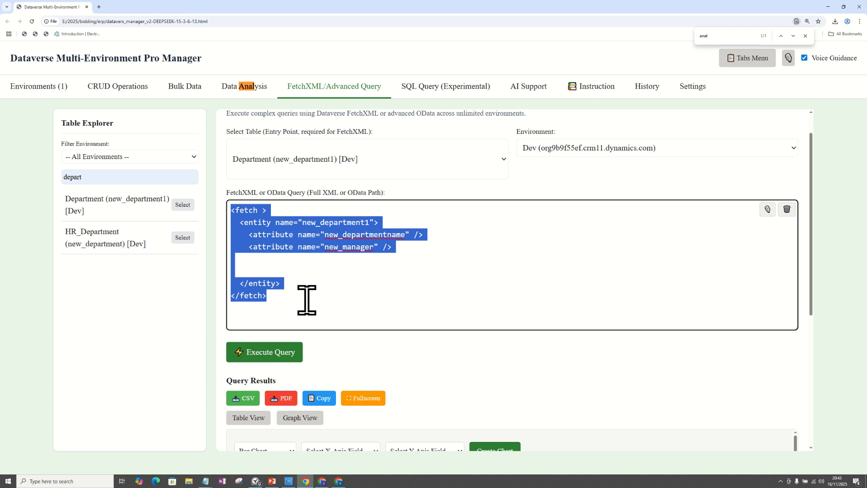
pyautogui.press('BackSpace')
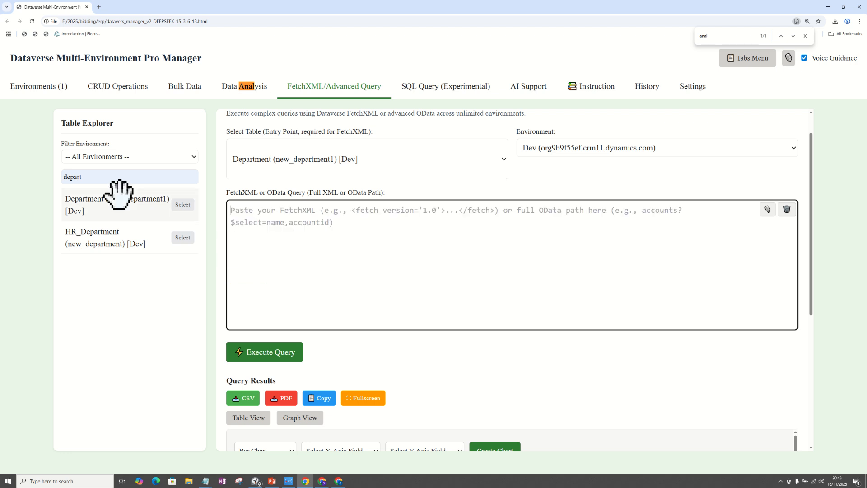
pyautogui.hotkey('alt', 'Tab')
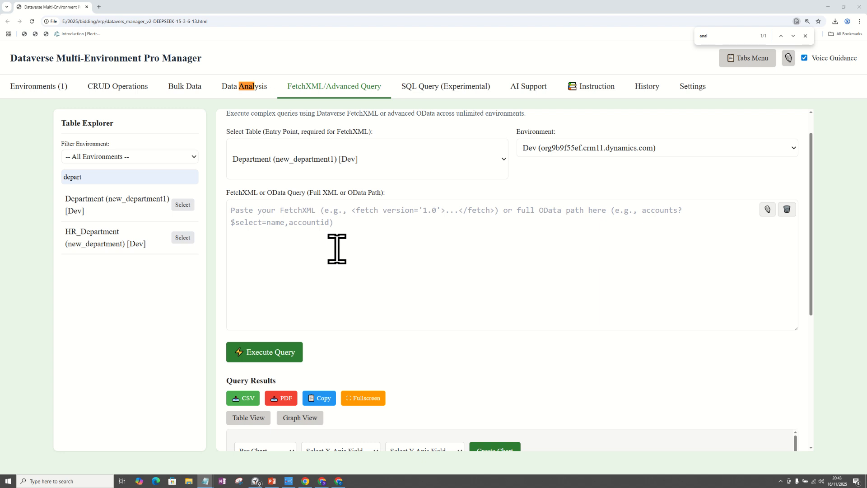
pyautogui.click(272, 224)
pyautogui.write('<fetch >   <entity name="new_department1">     <attribute name="new_departmentname" />     <attribute name="new_manager" />     <filter type="and">       <condition attribute="new_departmentname" operator="eq" value="Department One" />     </filter>   </entity> </fetch>')
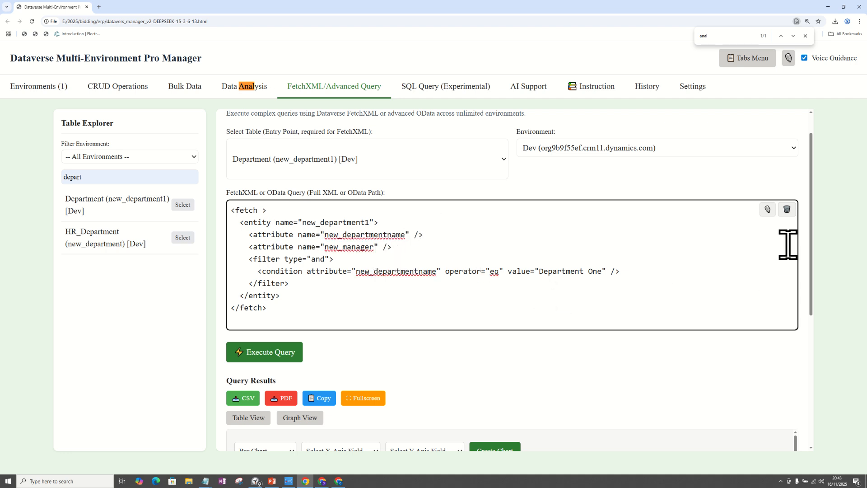
# - Look over the department names in the existing query results and dismiss the timer notification
pyautogui.scroll(-5, 813, 206)
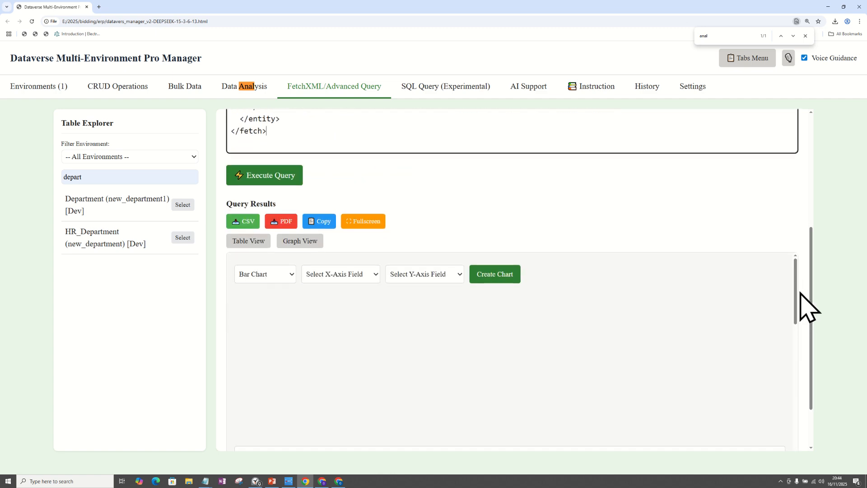
pyautogui.moveTo(794, 311); pyautogui.dragTo(797, 339)
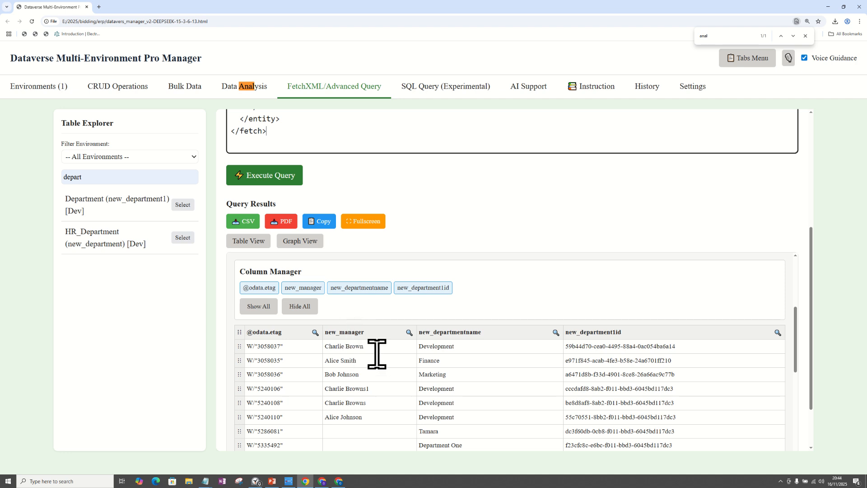
pyautogui.doubleClick(434, 345)
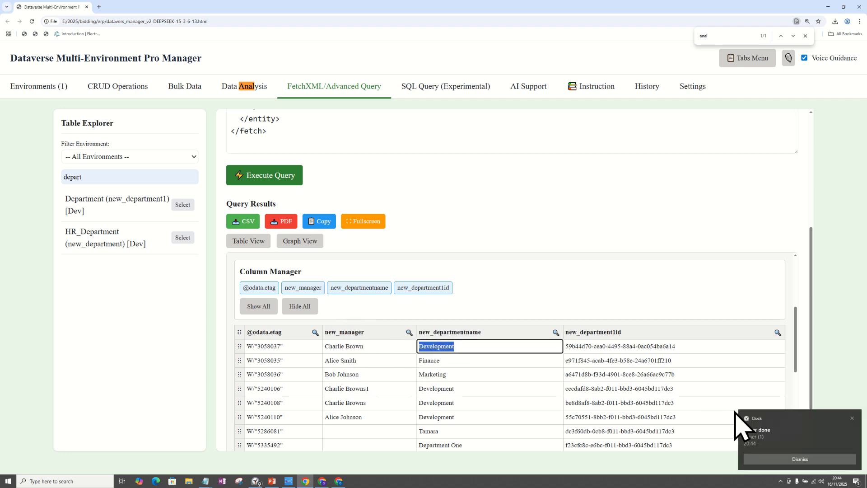
pyautogui.click(840, 461)
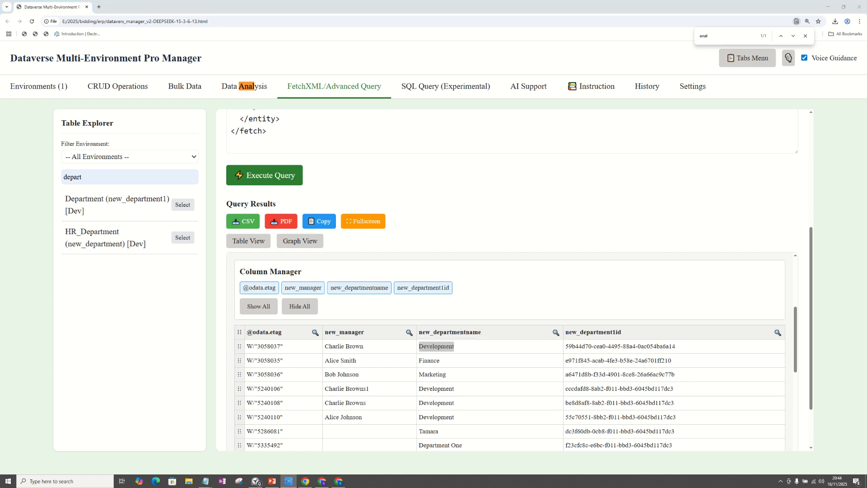
# - Execute the filtered FetchXML query and review the department names in the returned rows
pyautogui.scroll(5, 445, 199)
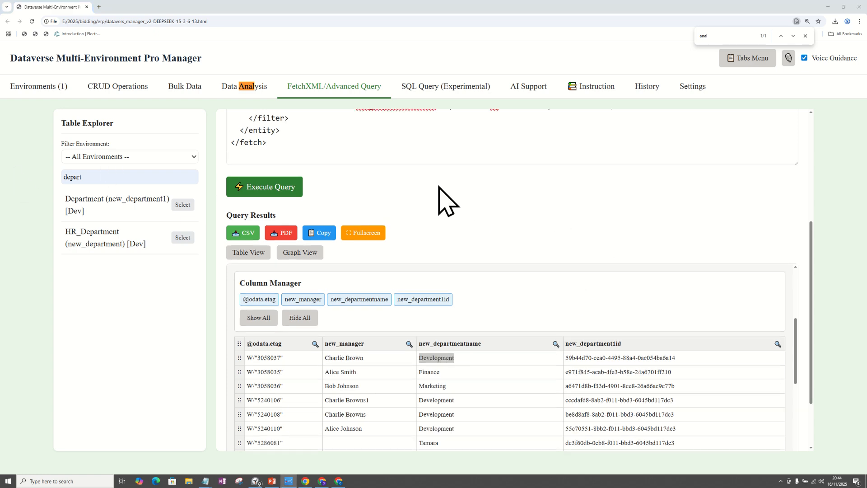
pyautogui.click(280, 387)
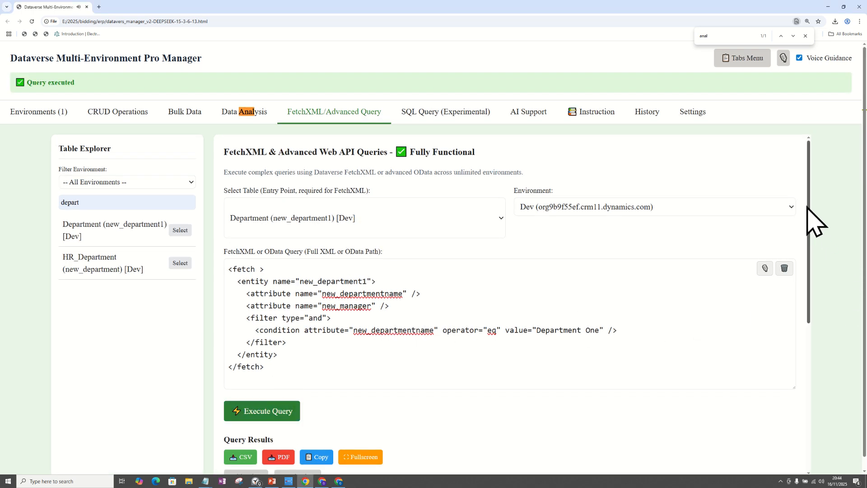
pyautogui.moveTo(811, 211); pyautogui.dragTo(818, 373)
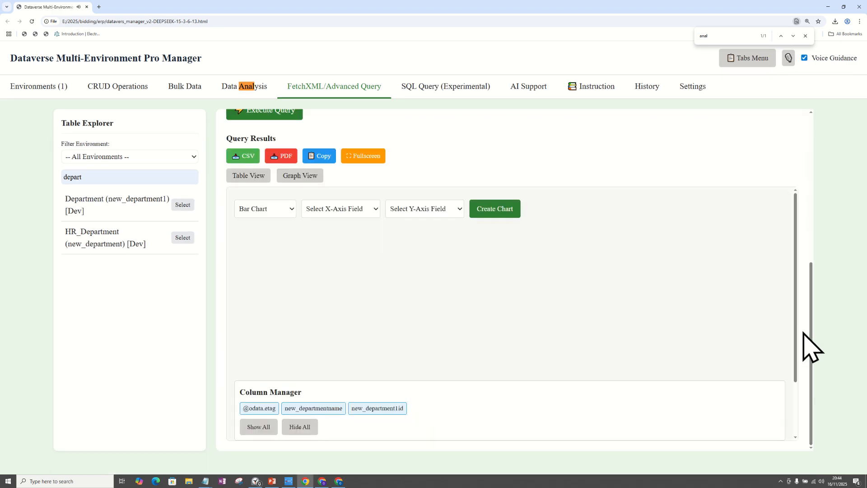
pyautogui.moveTo(793, 339); pyautogui.dragTo(796, 382)
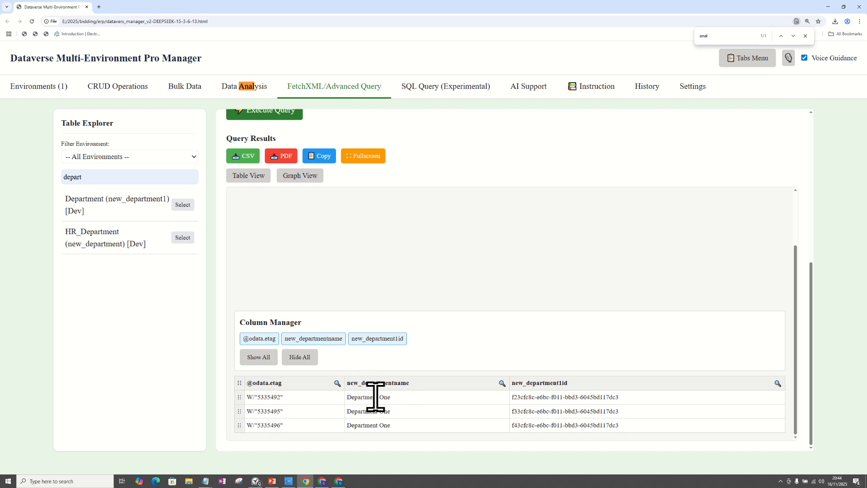
pyautogui.click(395, 396)
pyautogui.moveTo(394, 396); pyautogui.dragTo(348, 399)
# - Return to the filtered query text and check its two attribute lines
pyautogui.moveTo(811, 304); pyautogui.dragTo(810, 181)
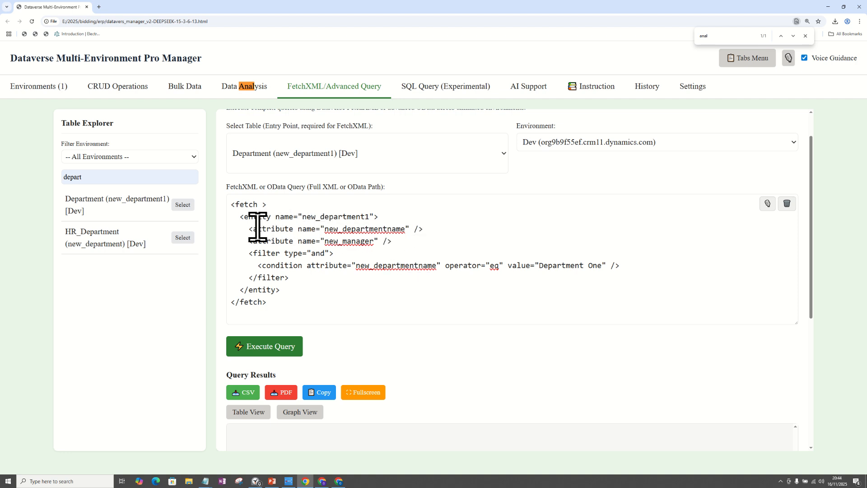
pyautogui.moveTo(248, 228); pyautogui.dragTo(391, 242)
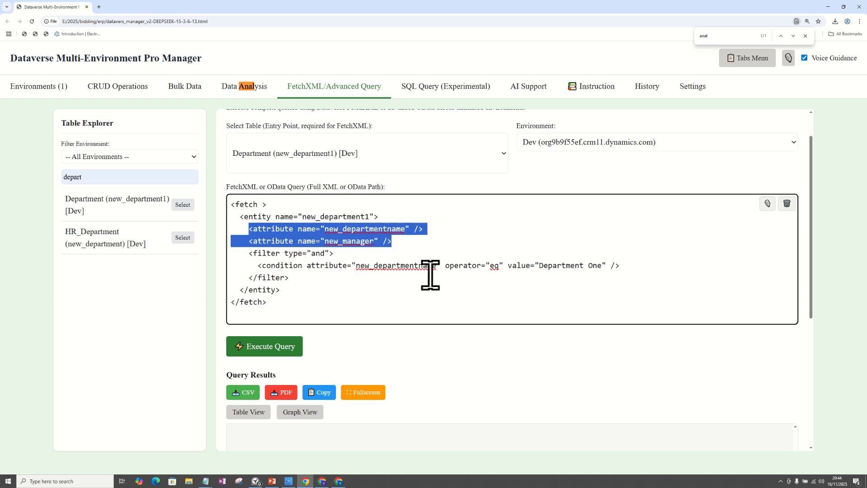
pyautogui.moveTo(811, 209); pyautogui.dragTo(787, 168)
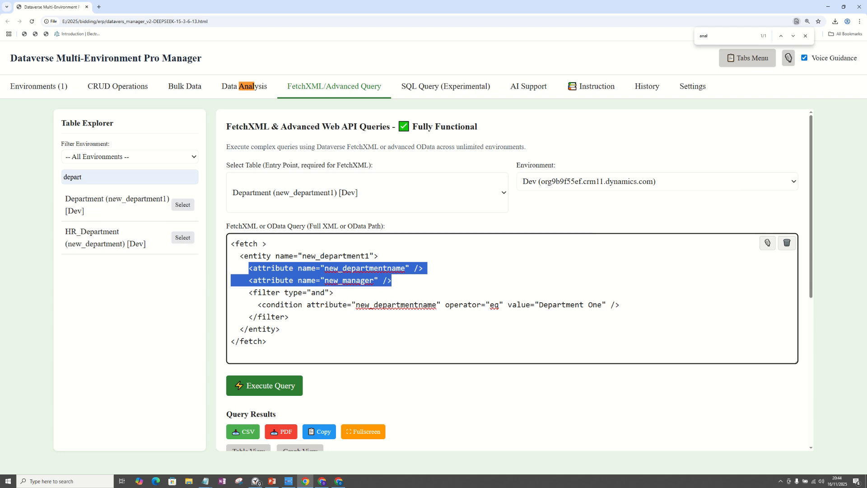
# - Replace the query with an aggregate FetchXML on entity new_department that counts new_departmentid under the alias totalCount
pyautogui.hotkey('alt', 'Tab')
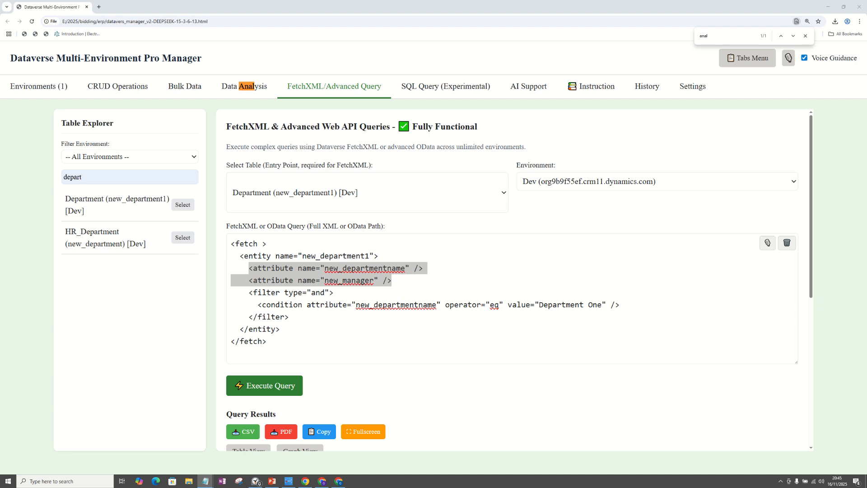
pyautogui.click(376, 326)
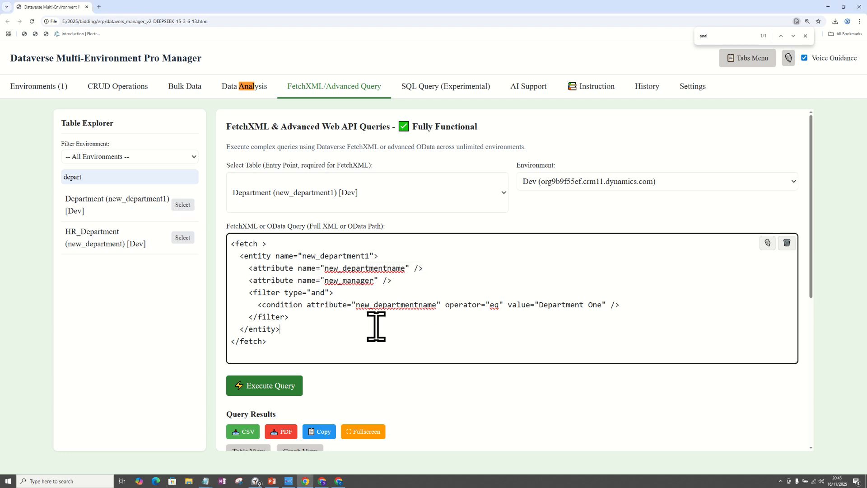
pyautogui.hotkey('ctrl', 'a')
pyautogui.press('BackSpace')
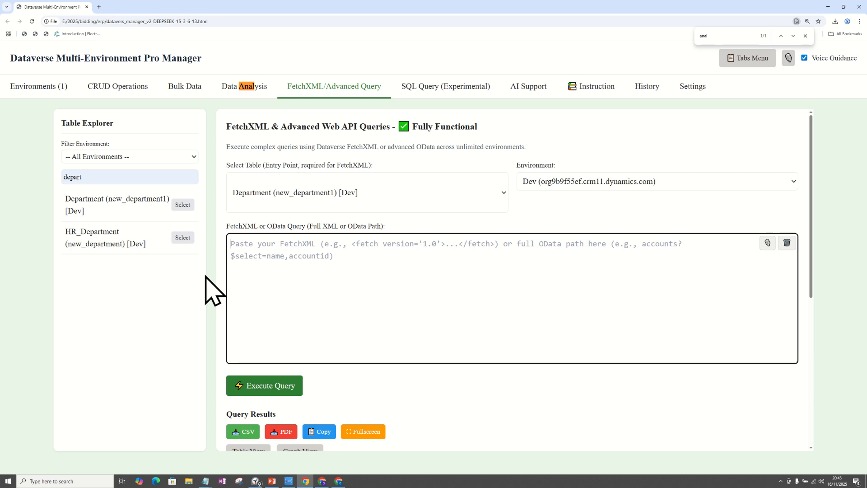
pyautogui.hotkey('alt', 'Tab')
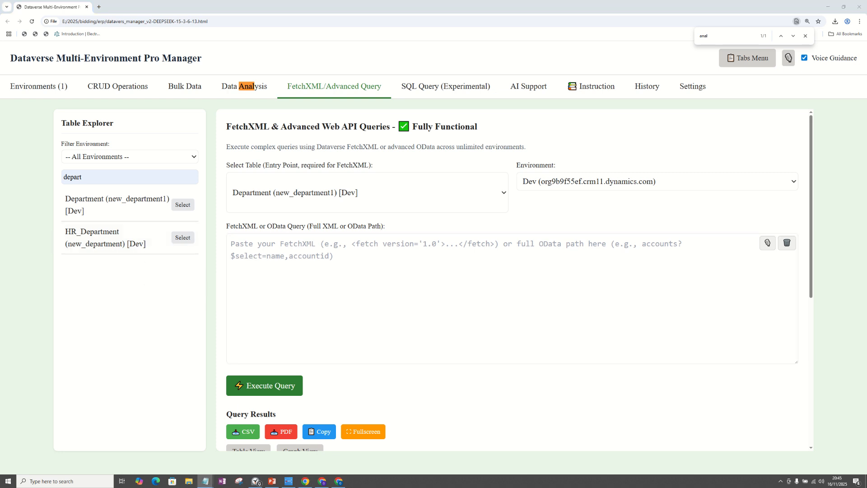
pyautogui.click(304, 258)
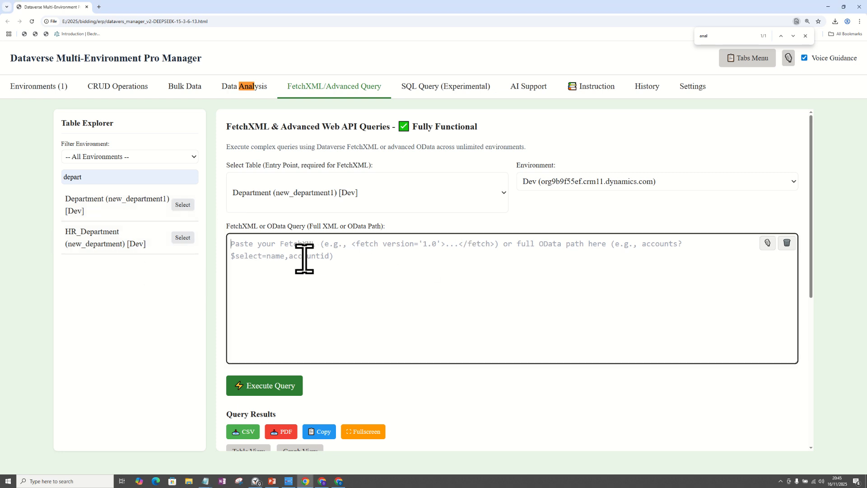
pyautogui.write('<fetch aggregate="true">   <entity name="new_department">     <attribute name="new_departmentid" alias="totalCount" aggregate="count" />   </entity> </fetch>')
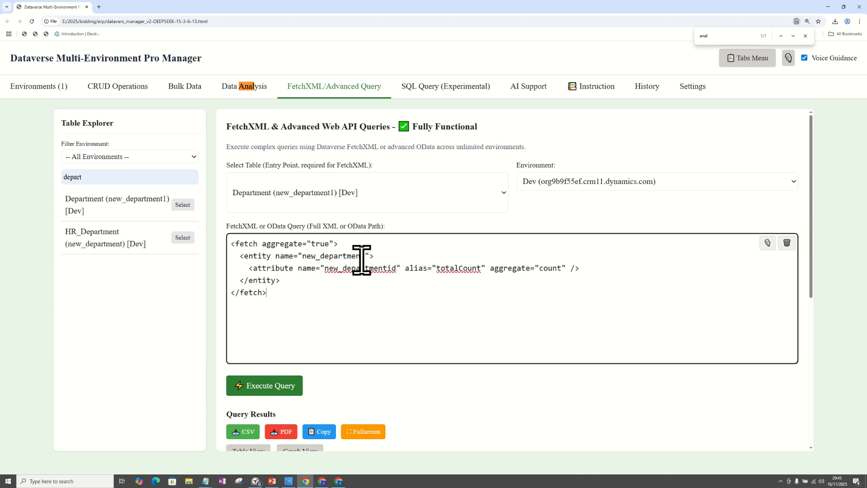
# - Check the entity line of the aggregate query and try to execute the count
pyautogui.moveTo(387, 256); pyautogui.dragTo(235, 255)
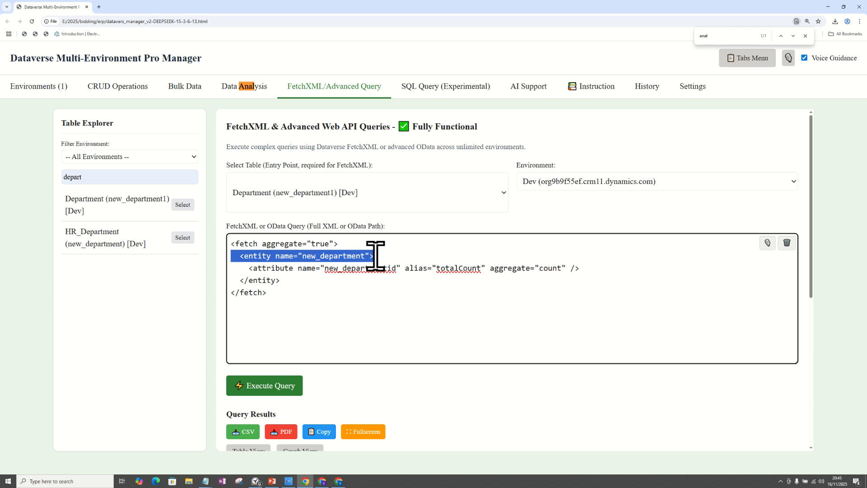
pyautogui.click(296, 384)
pyautogui.moveTo(370, 279); pyautogui.dragTo(308, 279)
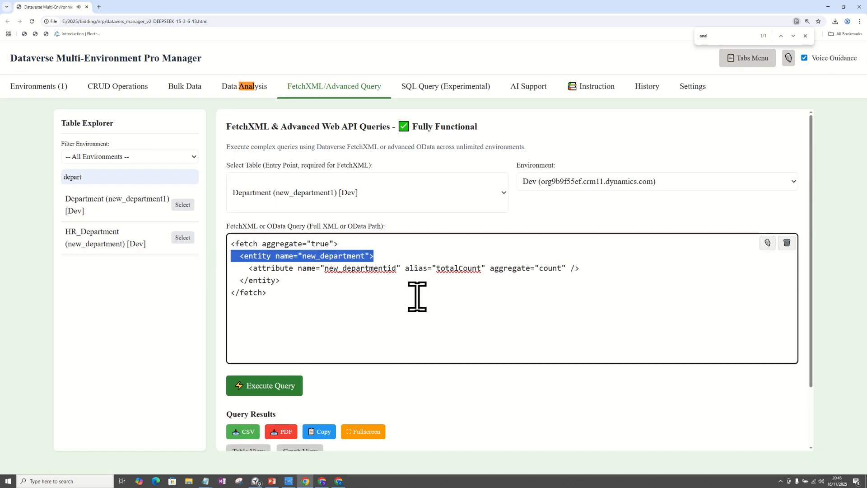
pyautogui.click(383, 270)
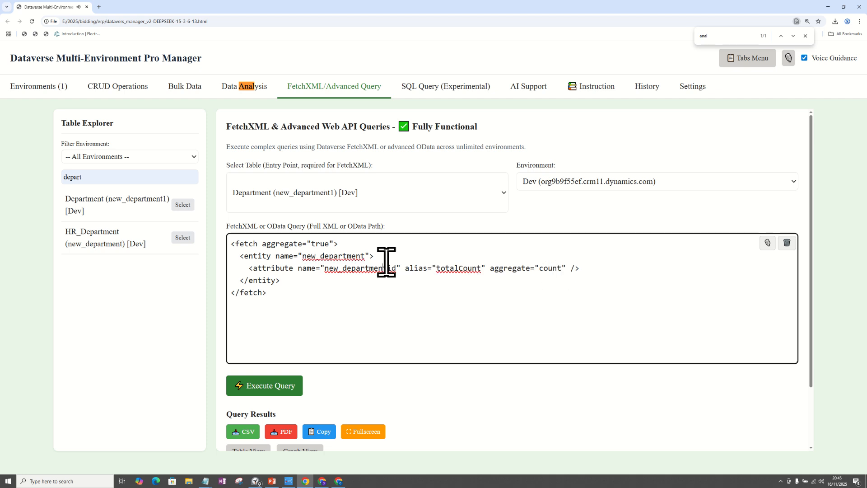
# - Change the counted attribute to new_departmentname, execute the aggregate query and look at its output
pyautogui.hotkey('alt', 'Tab')
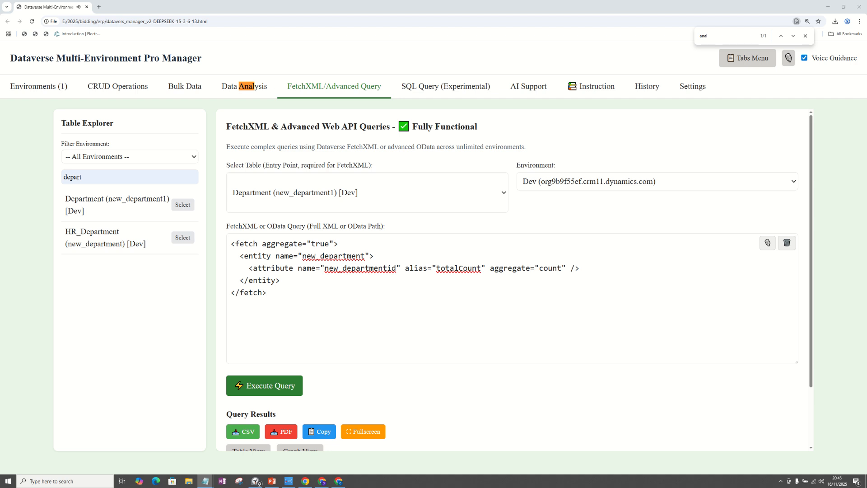
pyautogui.click(397, 268)
pyautogui.moveTo(396, 268); pyautogui.dragTo(324, 268)
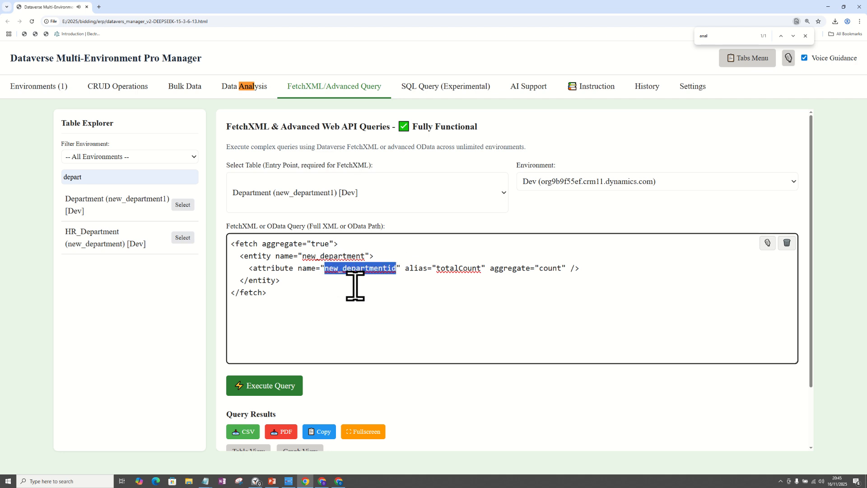
pyautogui.write('new_departmentname')
pyautogui.click(289, 383)
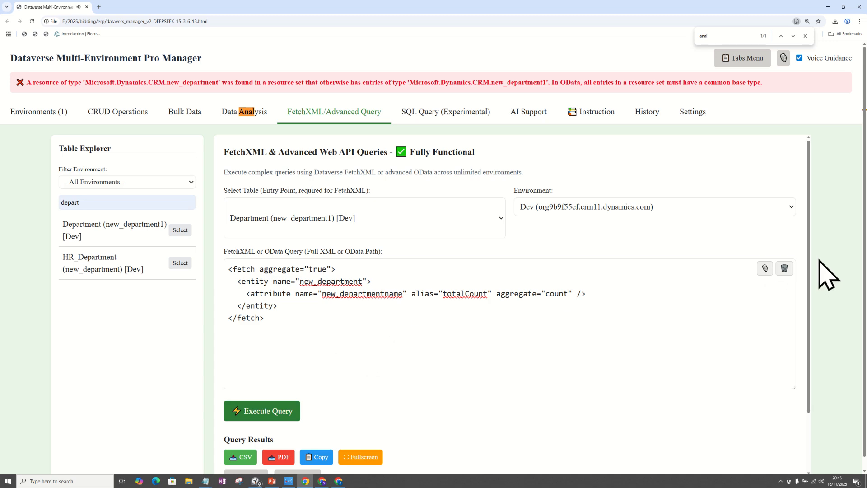
pyautogui.moveTo(809, 256); pyautogui.dragTo(802, 302)
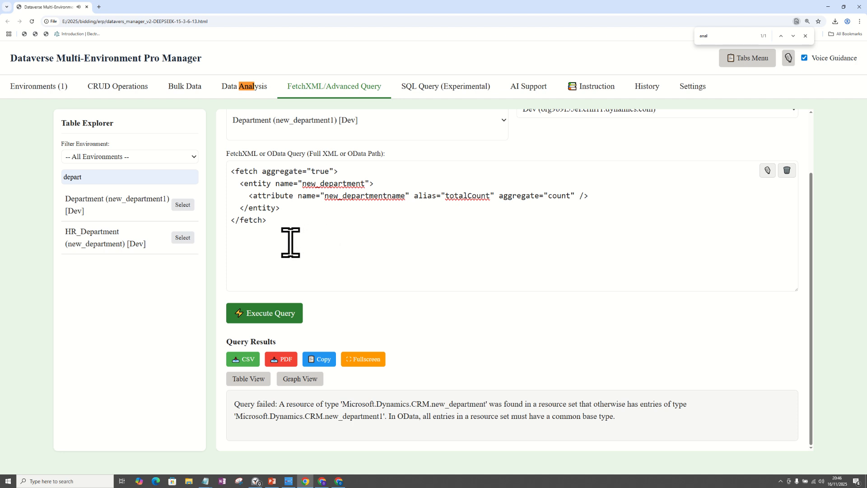
# - Correct the entity name in the aggregate query to new_department1 and execute it
pyautogui.moveTo(290, 242); pyautogui.dragTo(229, 170)
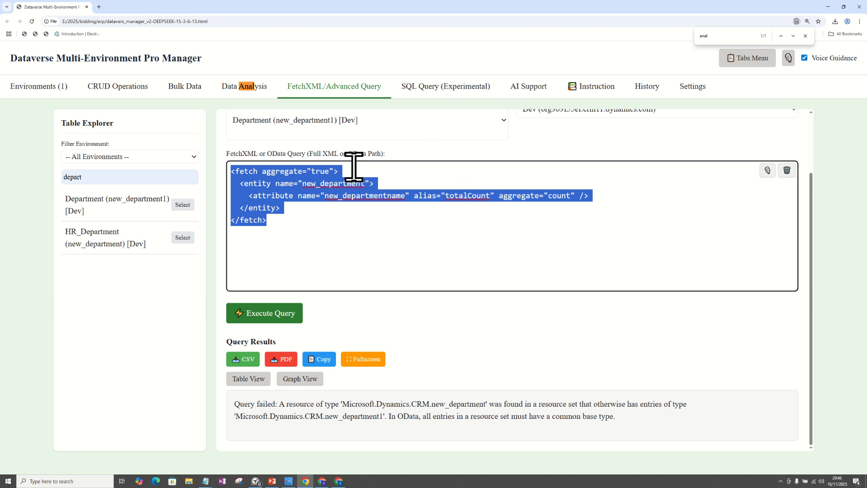
pyautogui.scroll(1, 812, 197)
pyautogui.moveTo(812, 197); pyautogui.dragTo(811, 184)
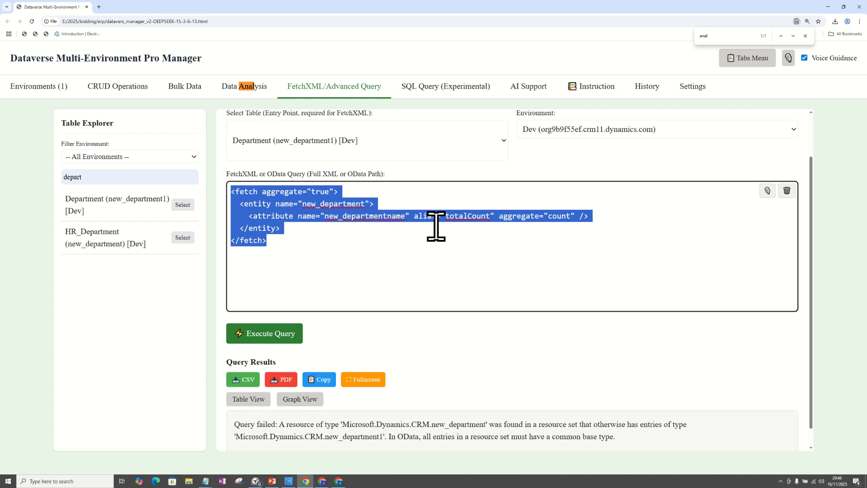
pyautogui.click(366, 204)
pyautogui.write('1')
pyautogui.click(262, 336)
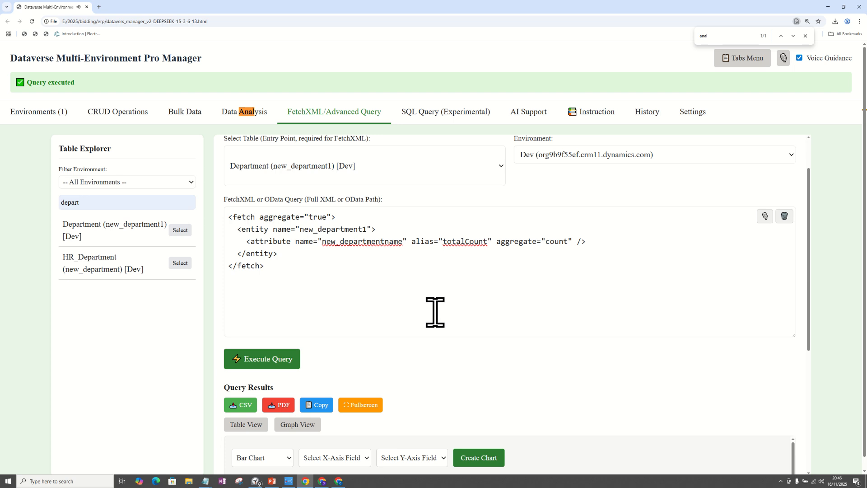
# - Review the totalCount value returned by the aggregate query
pyautogui.moveTo(809, 203); pyautogui.dragTo(805, 286)
pyautogui.scroll(-1, 788, 280)
pyautogui.scroll(-1, 794, 298)
pyautogui.doubleClick(247, 426)
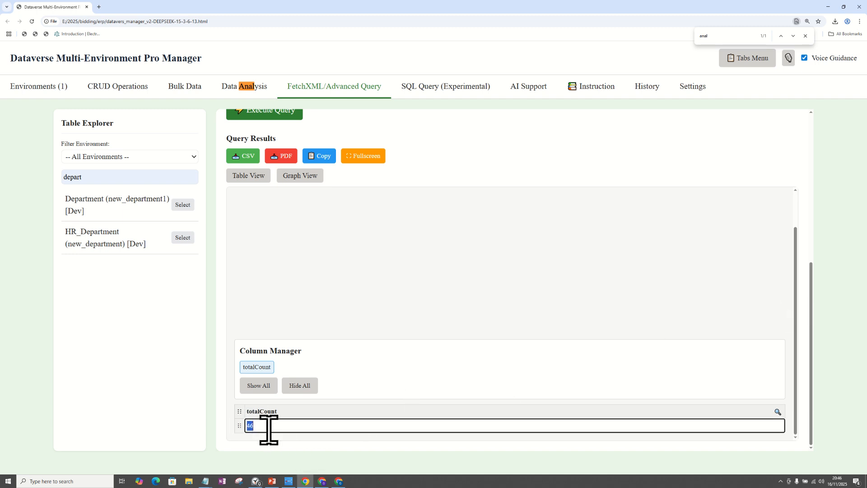
# - Return to the query text and compare its entity name with the selected table's logical name
pyautogui.scroll(5, 777, 243)
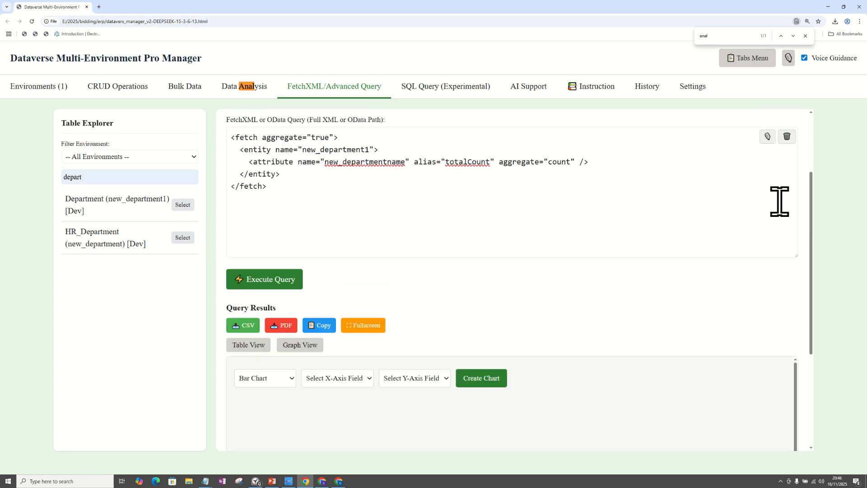
pyautogui.scroll(3, 776, 208)
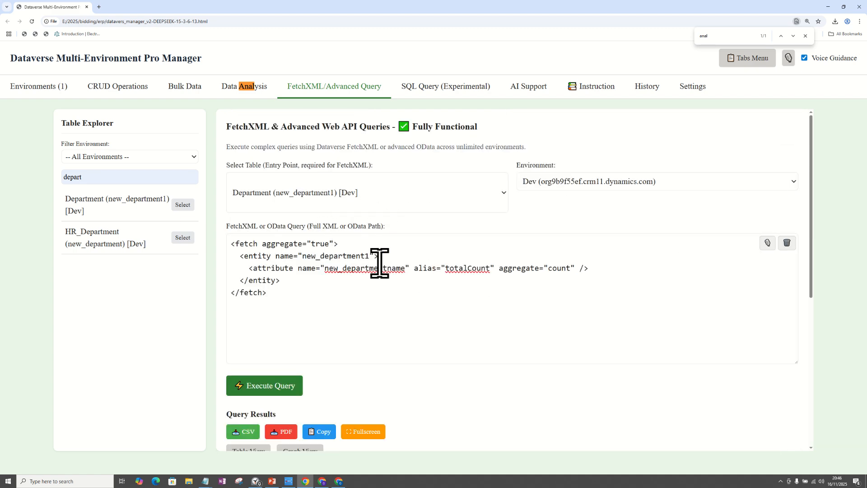
pyautogui.moveTo(369, 255); pyautogui.dragTo(302, 255)
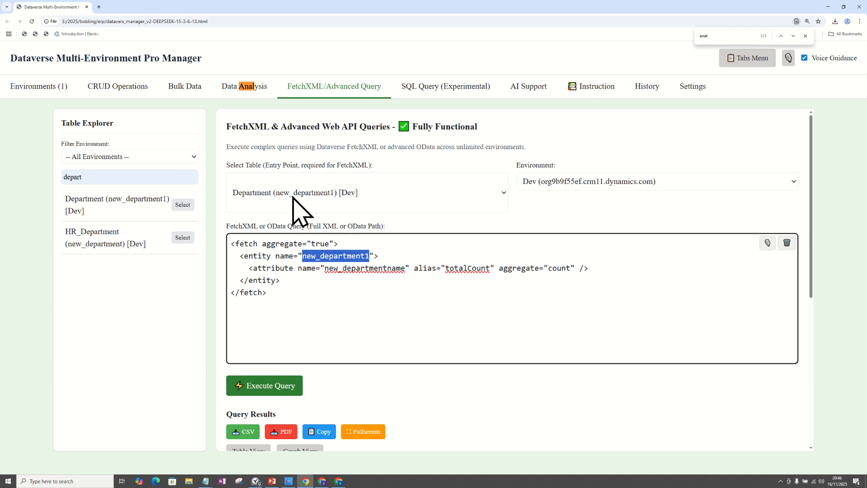
pyautogui.click(370, 256)
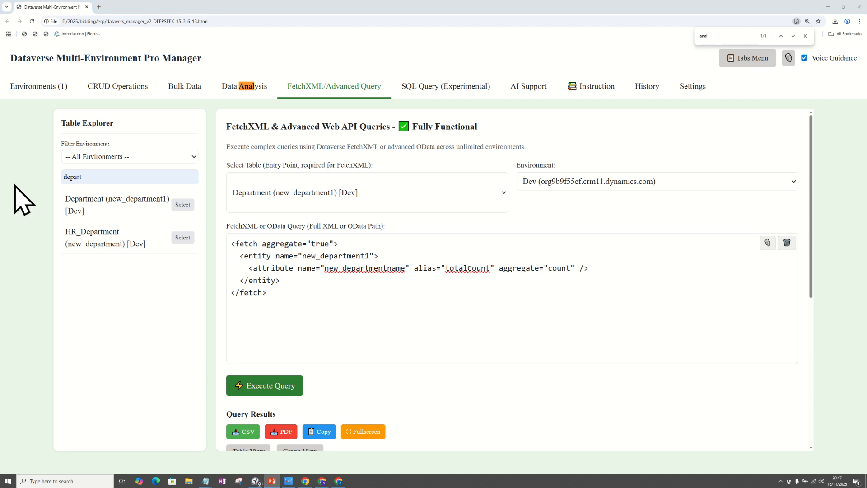
# - Switch to the PowerPoint slide show at the FetchXML & Advanced Query Tab slide
pyautogui.moveTo(0, 57); pyautogui.dragTo(444, 63)
pyautogui.click(595, 63)
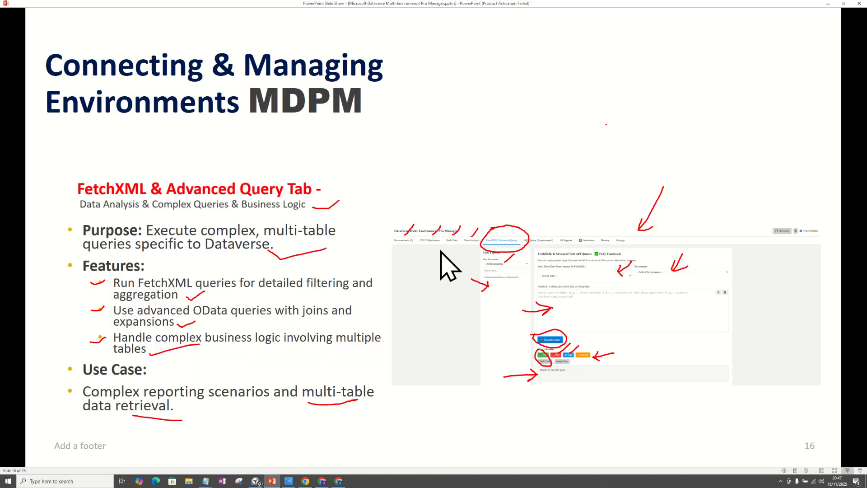